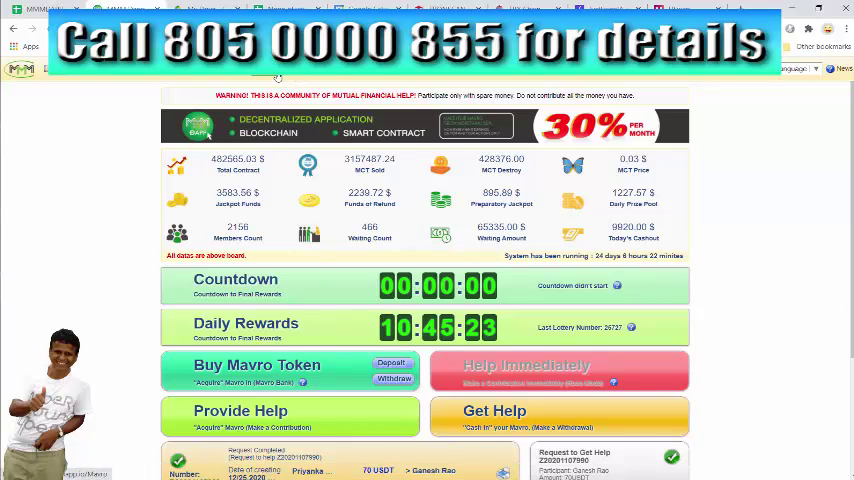
View the Mavro Commemorative Token balance of 223.00 (≈ 6.69 USDT) on the Mavro page
left_click(335, 112)
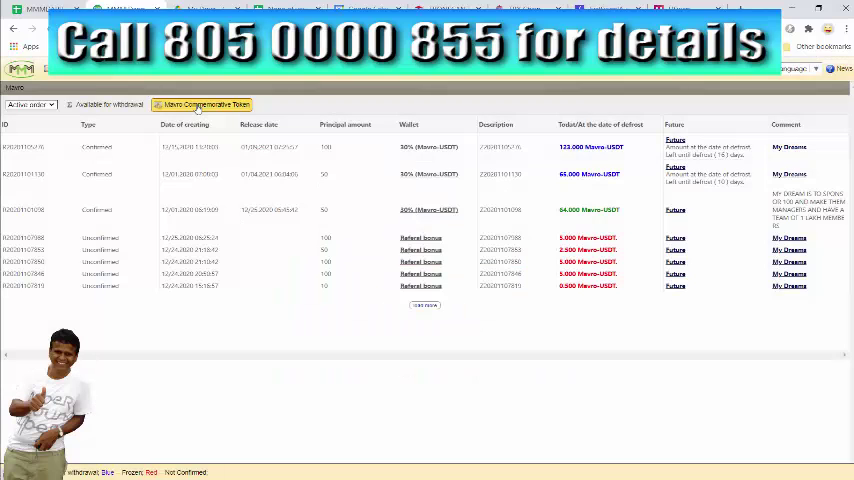
left_click(200, 104)
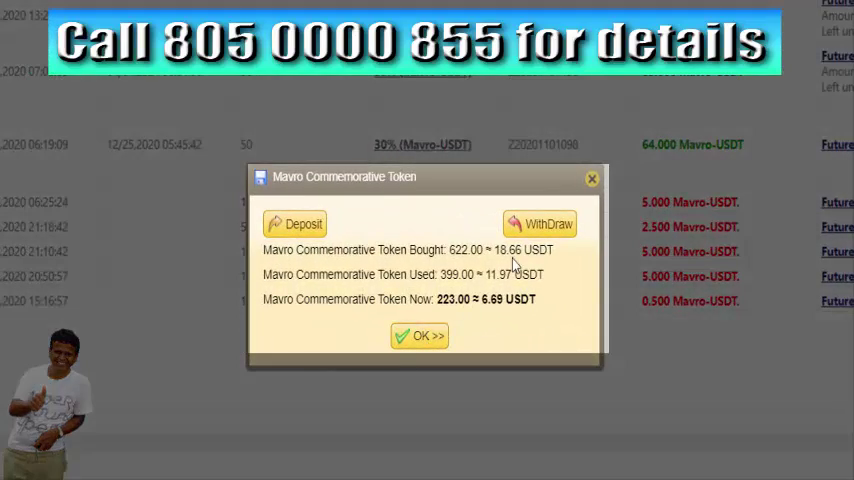
left_click(421, 337)
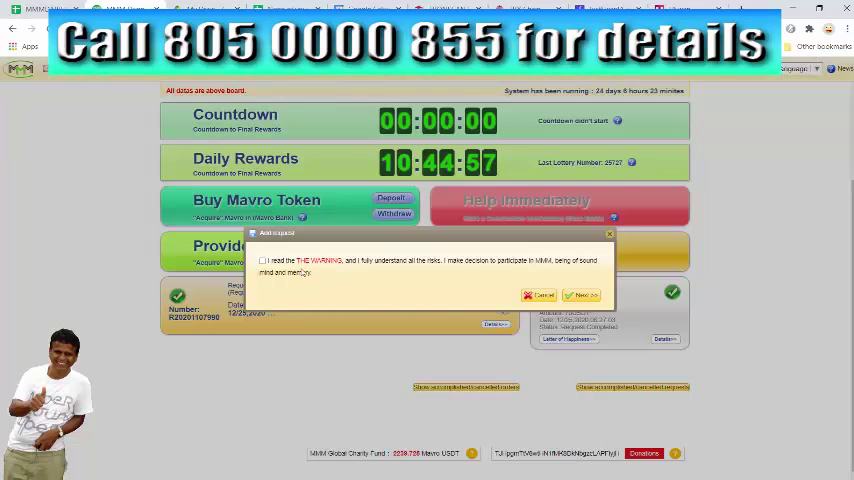
Accept the risk warning and save a new 100 USDT Provide Help request
left_click(262, 261)
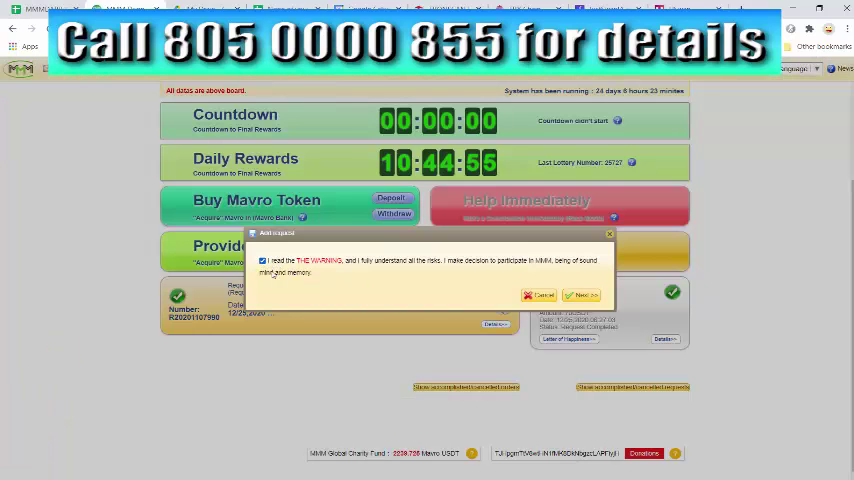
left_click(579, 296)
left_click(287, 266)
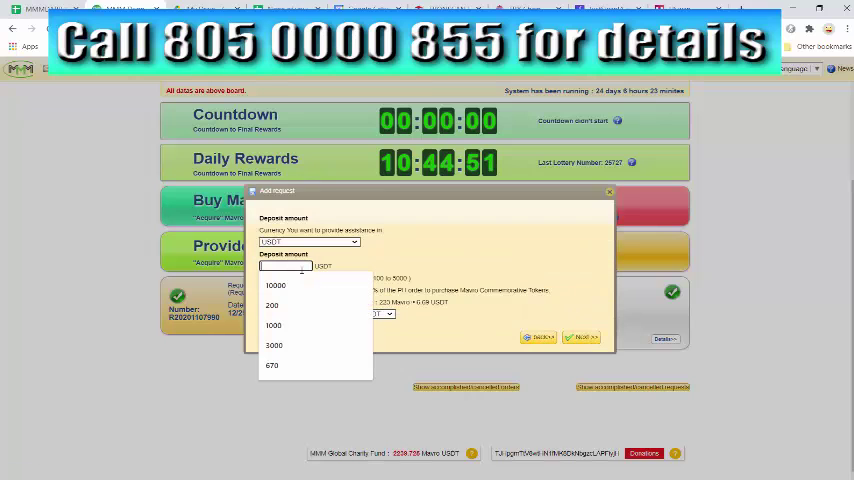
left_click(272, 305)
left_click(580, 337)
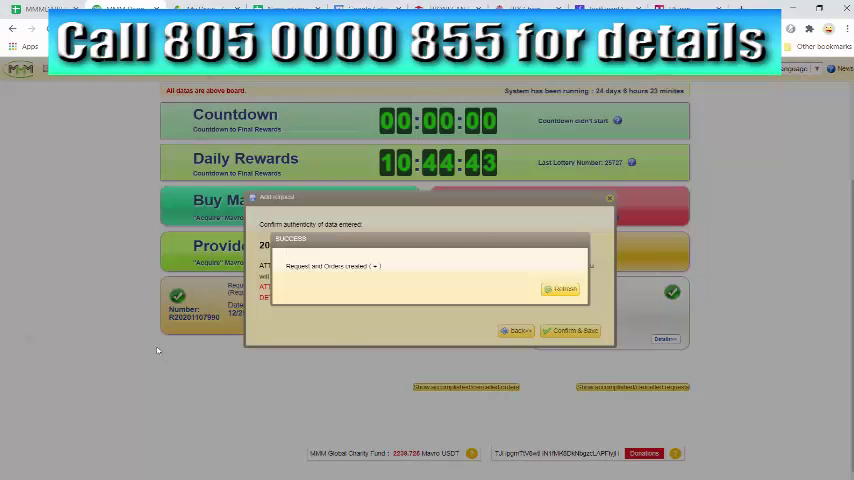
left_click(563, 290)
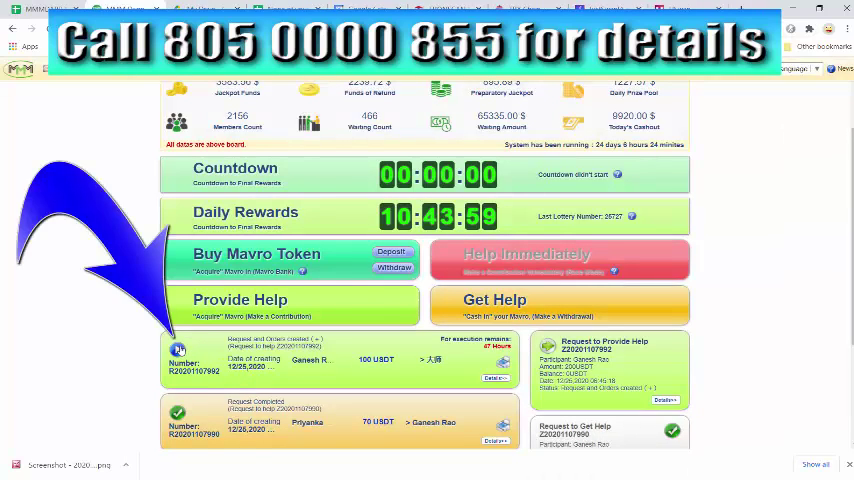
scroll(88, 335, "down", 2)
scroll(200, 300, "down", 2)
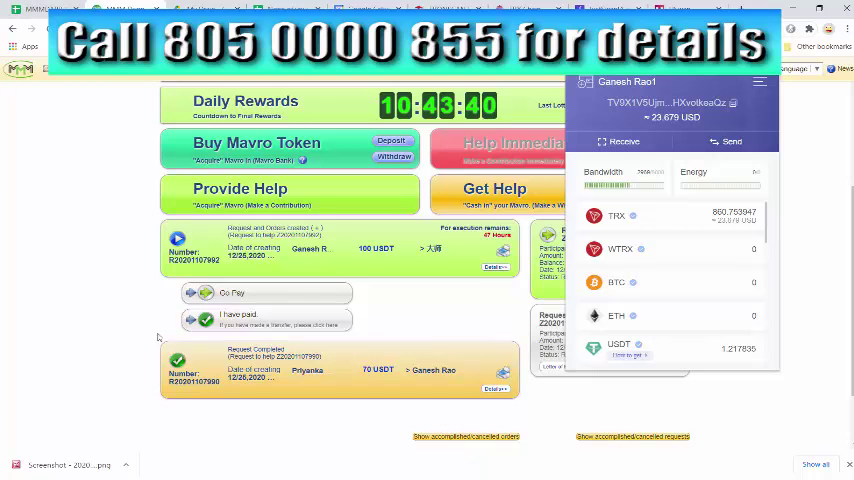
Mark the new order as paid and approve the payment transaction in TronLink
left_click(93, 349)
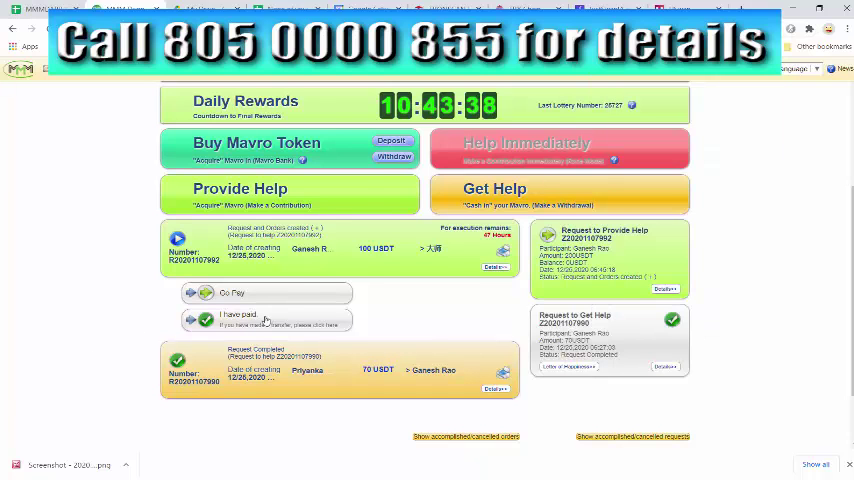
left_click(240, 315)
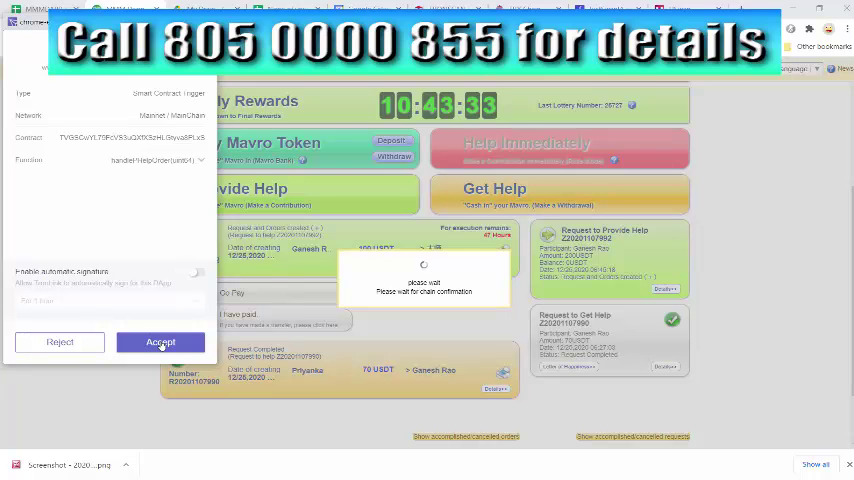
left_click(161, 342)
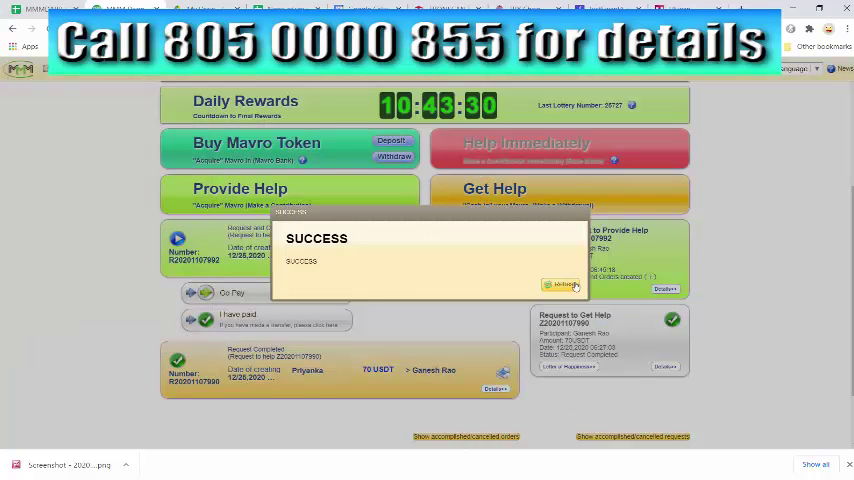
left_click(562, 285)
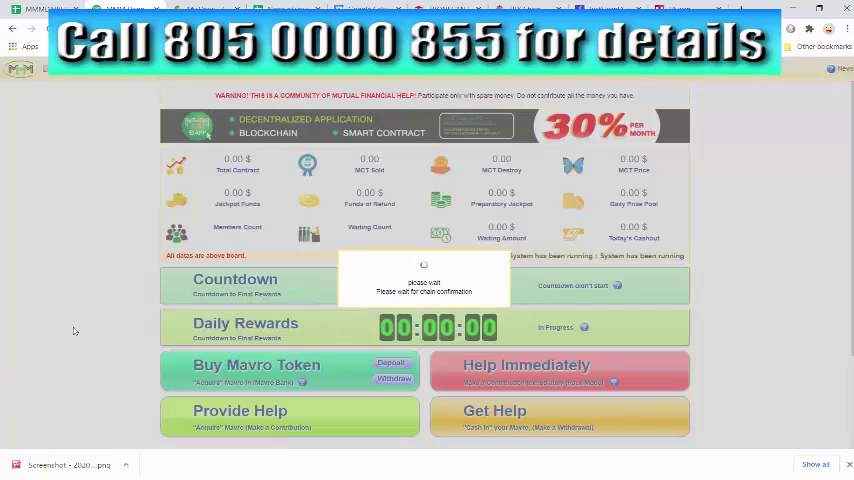
scroll(120, 299, "down", 4)
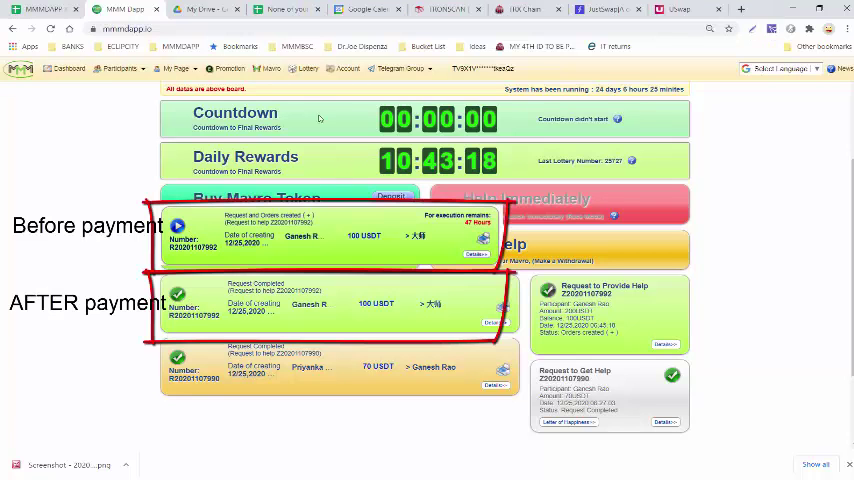
Go to the Mavro transactions page to see the unconfirmed 200.000 Mavro-USDT entry
left_click(268, 68)
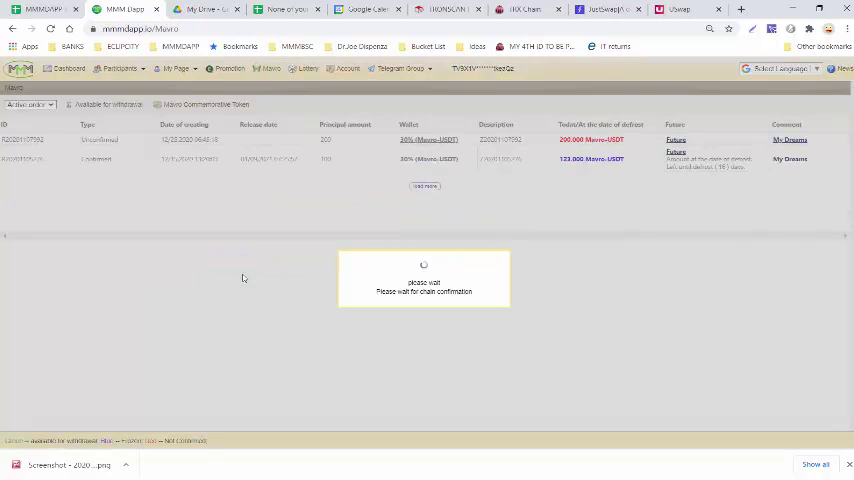